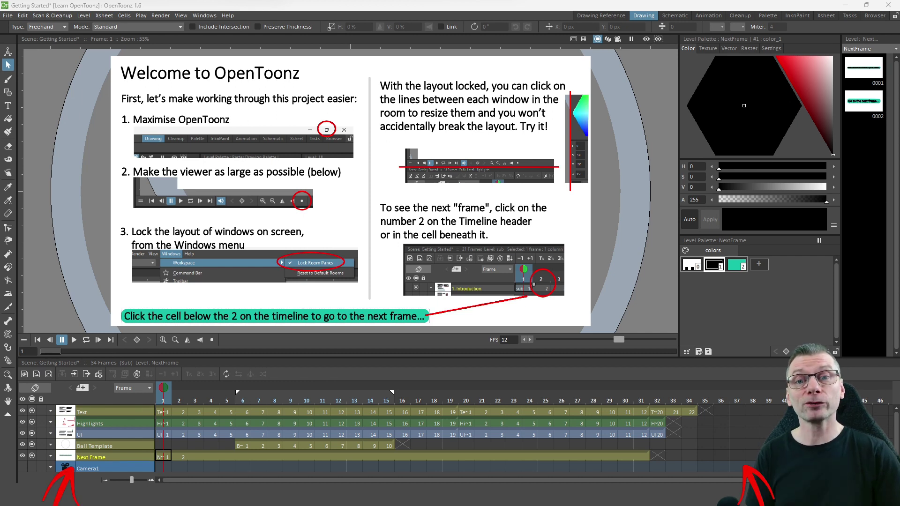
# Hide the other columns so only the Text column's instructions show, then select all its strokes
pyautogui.click(32, 400)
pyautogui.click(31, 411)
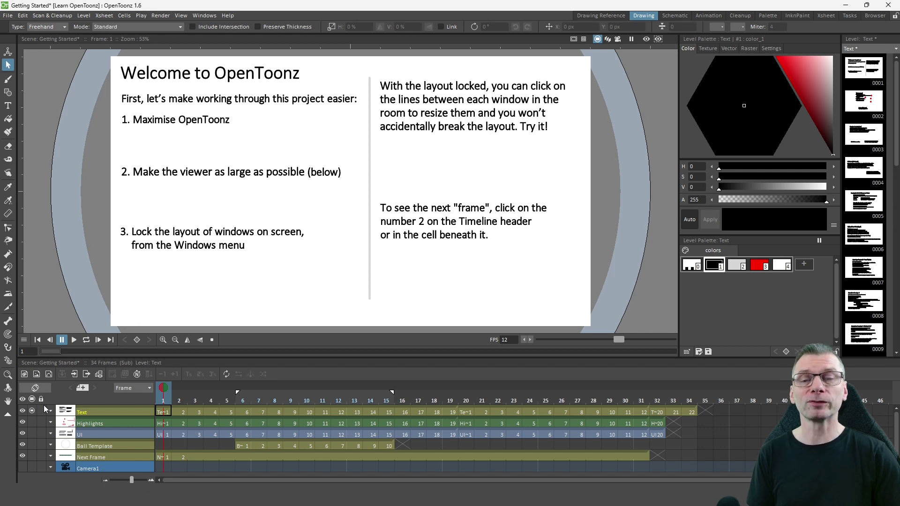
pyautogui.hotkey('ctrl', 'a')
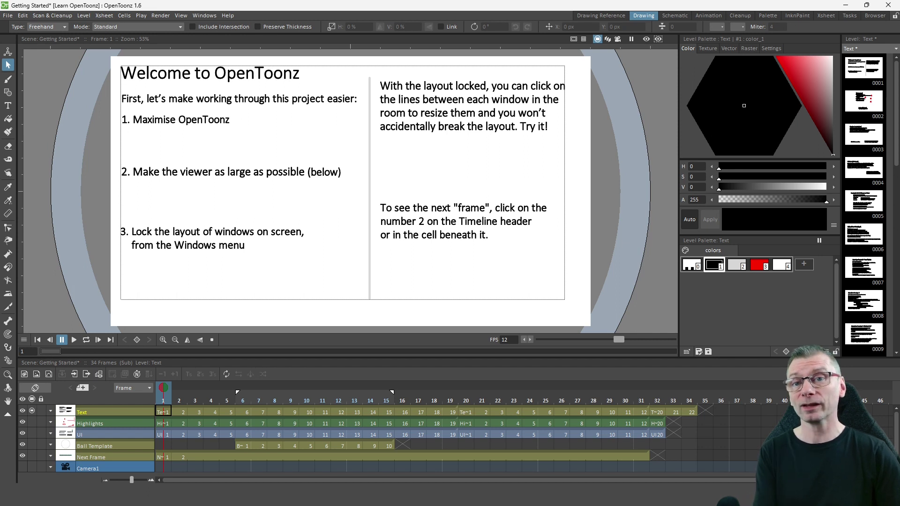
# Swap the viewer from the Text column to the UI column, then screen-capture the Level Palette colour picker area
pyautogui.click(32, 411)
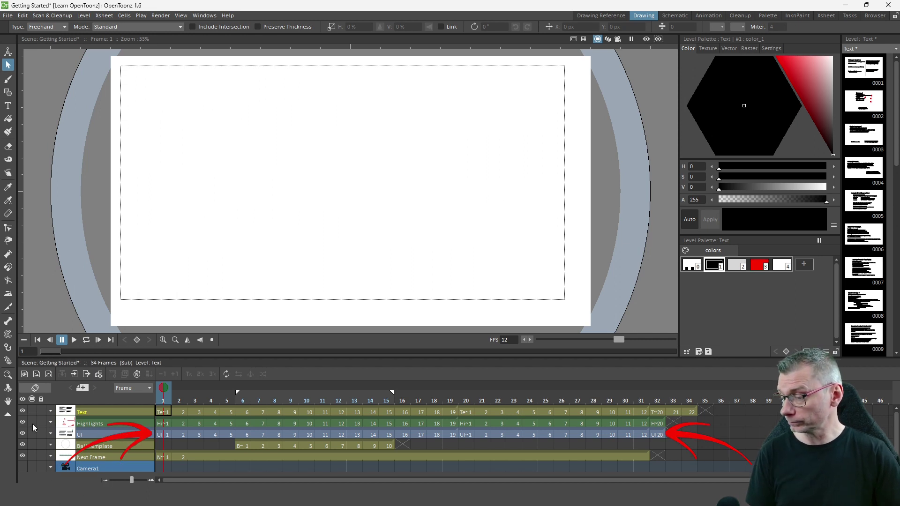
pyautogui.click(32, 433)
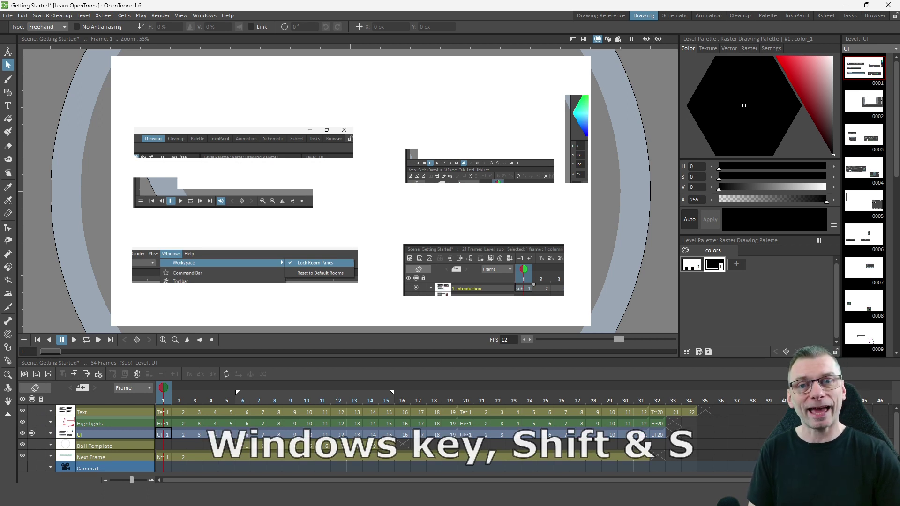
pyautogui.press('super+shift+s')
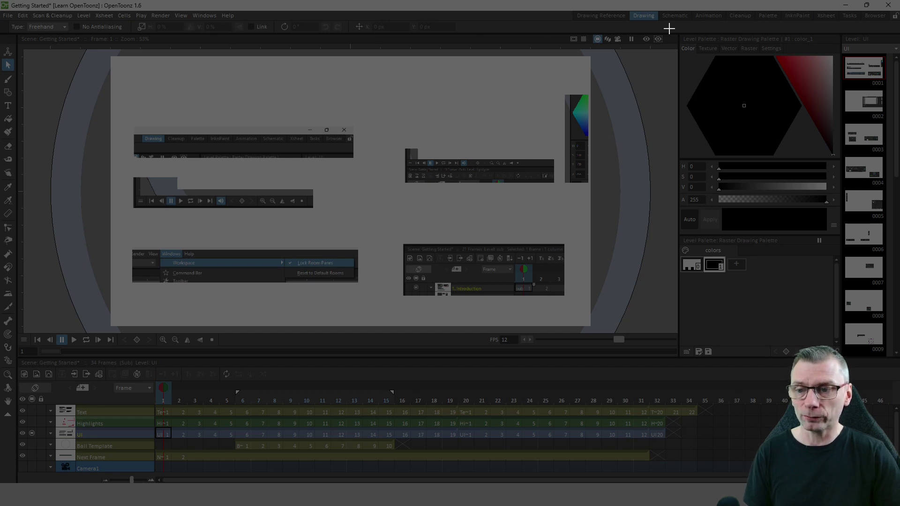
pyautogui.moveTo(670, 29); pyautogui.dragTo(859, 187)
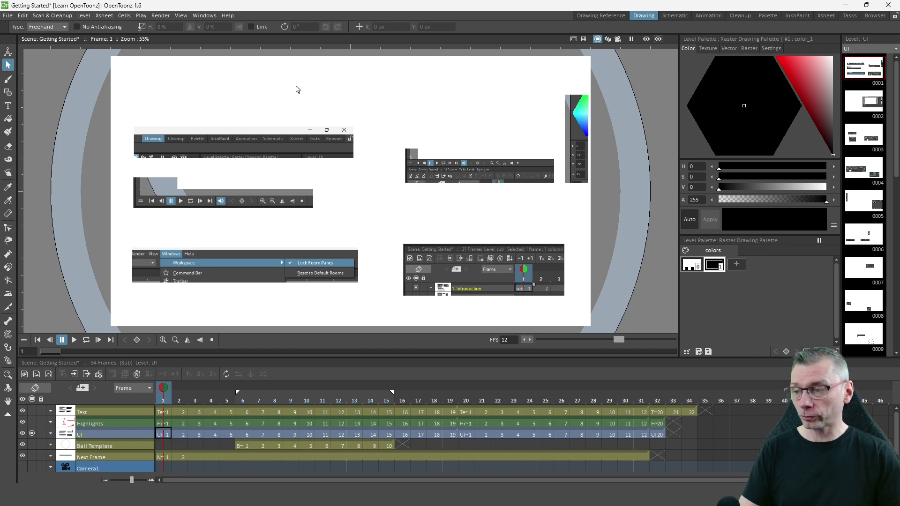
pyautogui.hotkey('ctrl', 'v')
pyautogui.moveTo(373, 205); pyautogui.dragTo(408, 121)
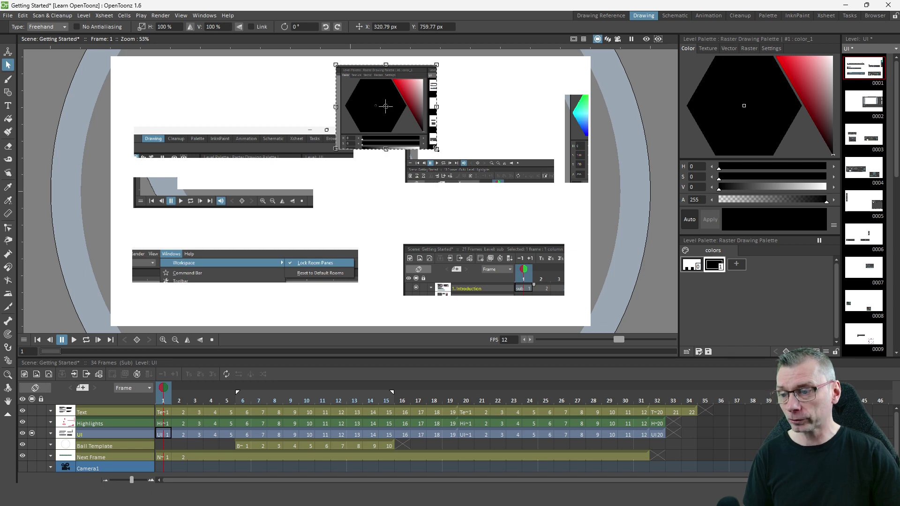
pyautogui.moveTo(436, 148); pyautogui.dragTo(413, 164)
pyautogui.moveTo(416, 110); pyautogui.dragTo(528, 121)
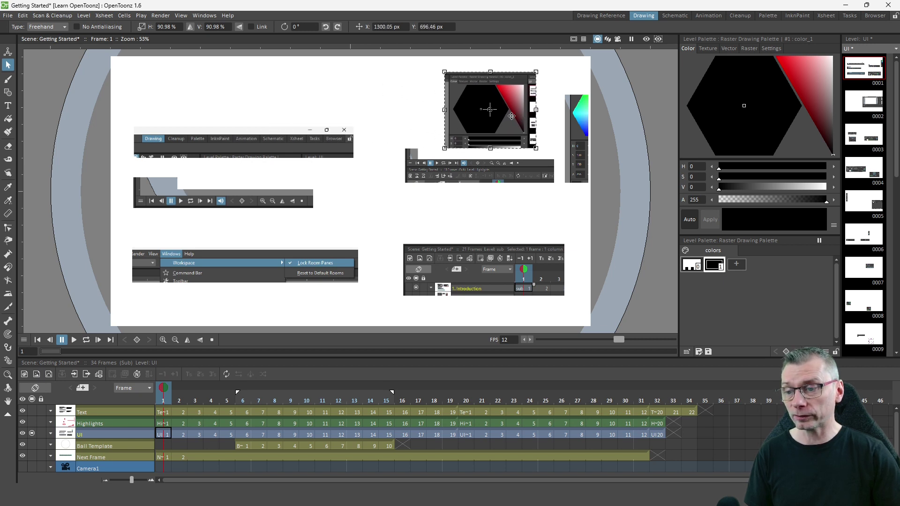
pyautogui.click(415, 95)
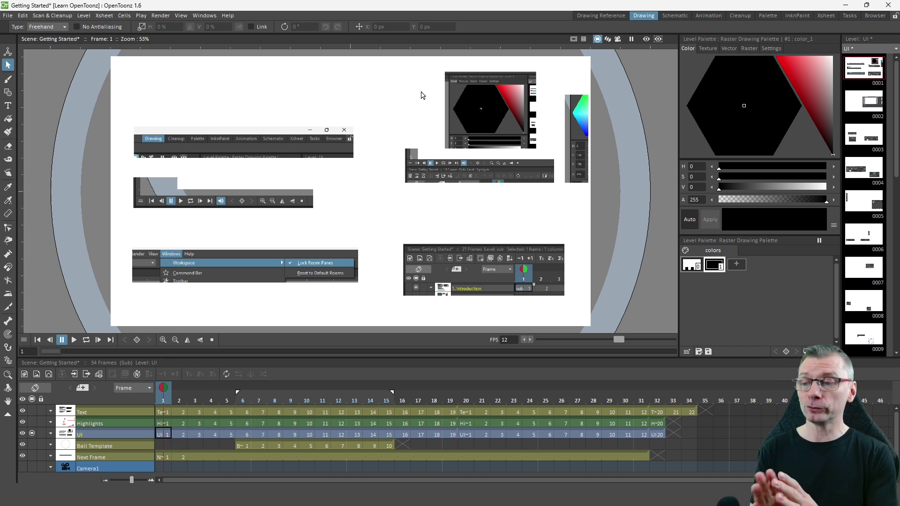
pyautogui.hotkey('ctrl', 'z')
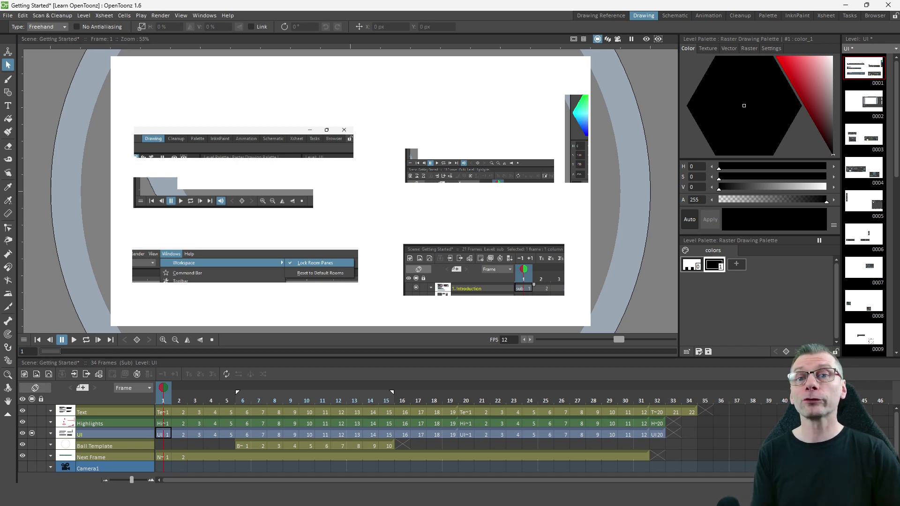
# Hide the UI column and show the Highlights column's red circles and lines instead
pyautogui.click(33, 433)
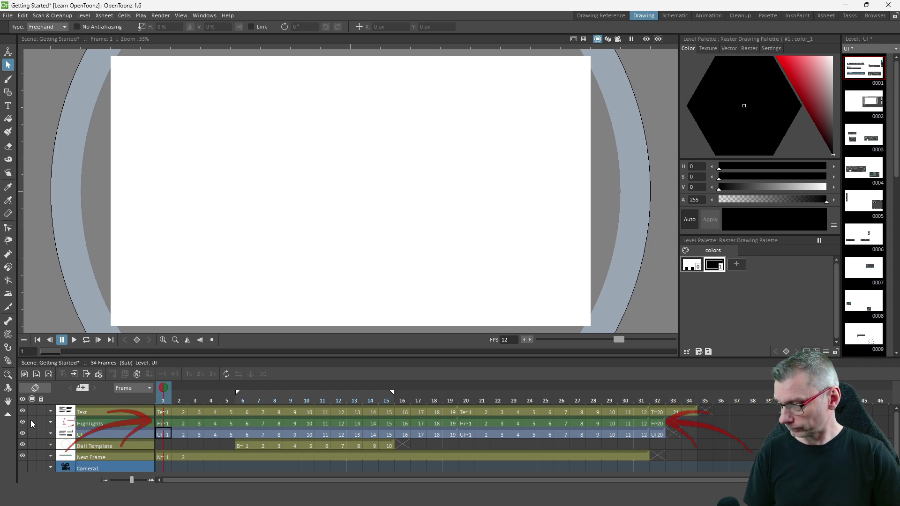
pyautogui.click(31, 422)
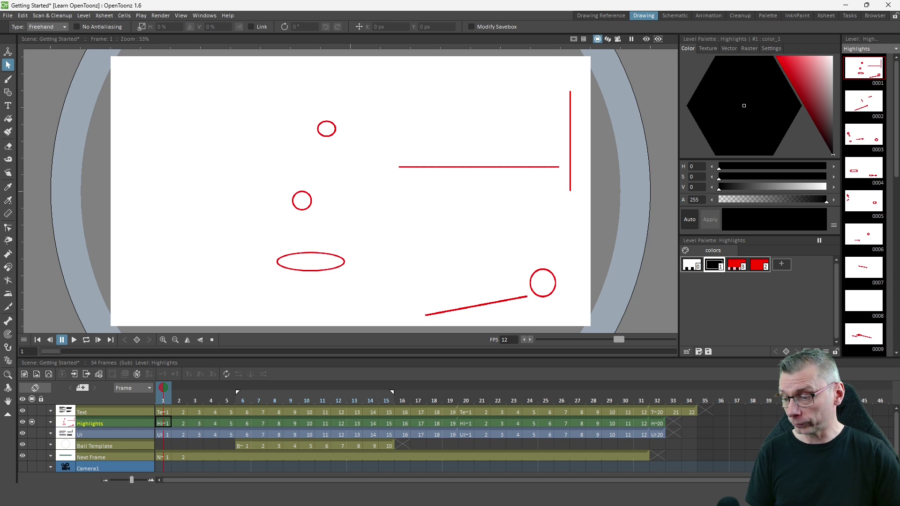
# At frame 12, raise the Highlights level's translucent red style 3 alpha from 50 to 65
pyautogui.moveTo(167, 399); pyautogui.dragTo(296, 403)
pyautogui.click(339, 412)
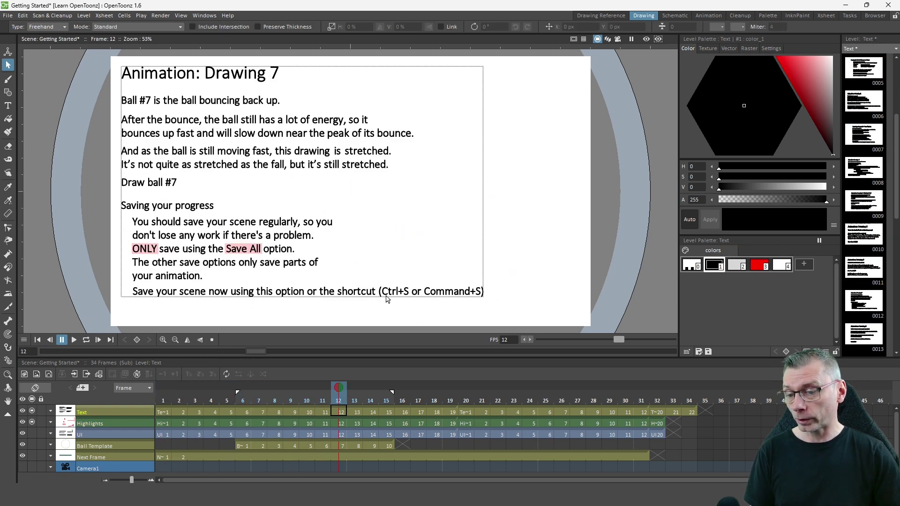
pyautogui.click(341, 423)
pyautogui.click(732, 267)
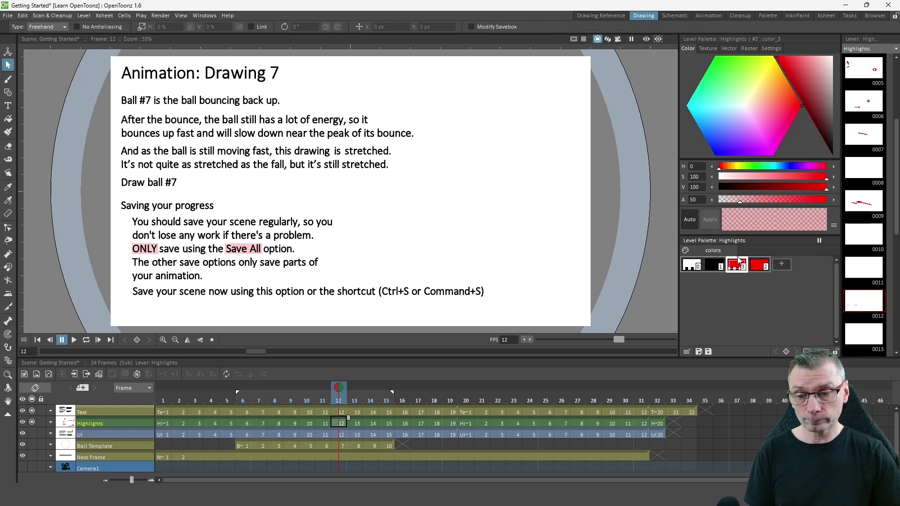
pyautogui.moveTo(740, 201)
pyautogui.mouseDown()
pyautogui.moveTo(716, 199)
pyautogui.moveTo(827, 199)
pyautogui.moveTo(746, 206)
pyautogui.mouseUp()
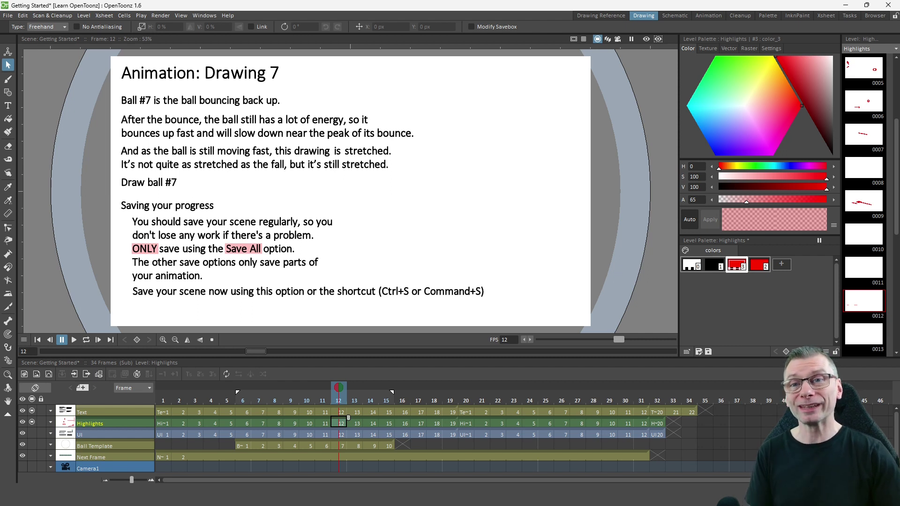
# Hide the Text and Highlights columns, show the Next Frame column, and return to frame 1
pyautogui.click(32, 411)
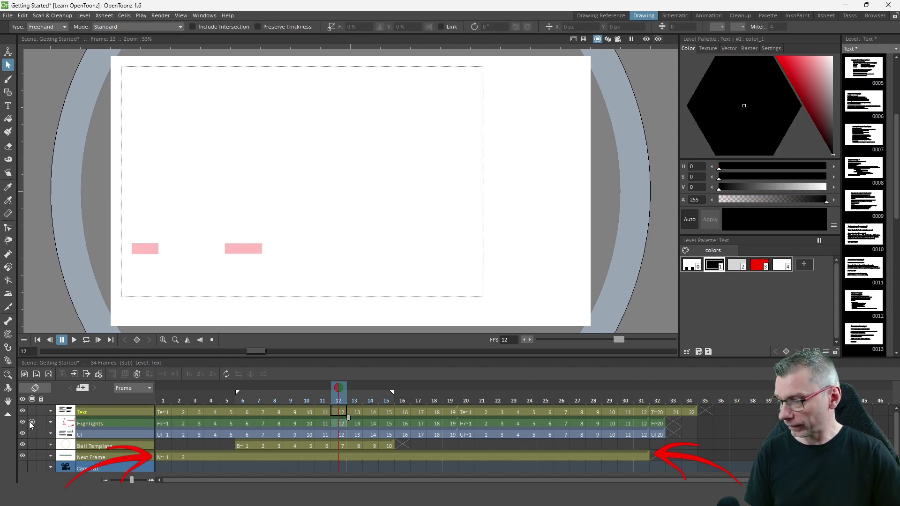
pyautogui.click(31, 422)
pyautogui.click(32, 456)
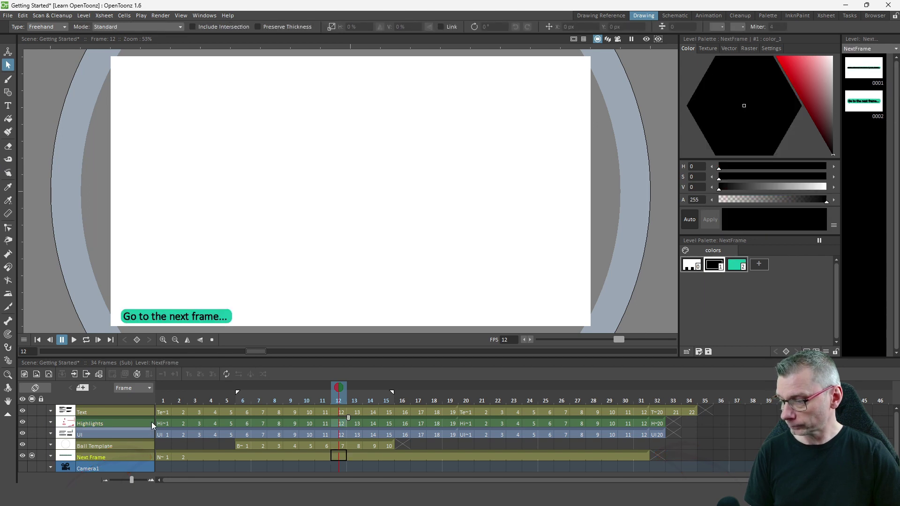
pyautogui.click(164, 396)
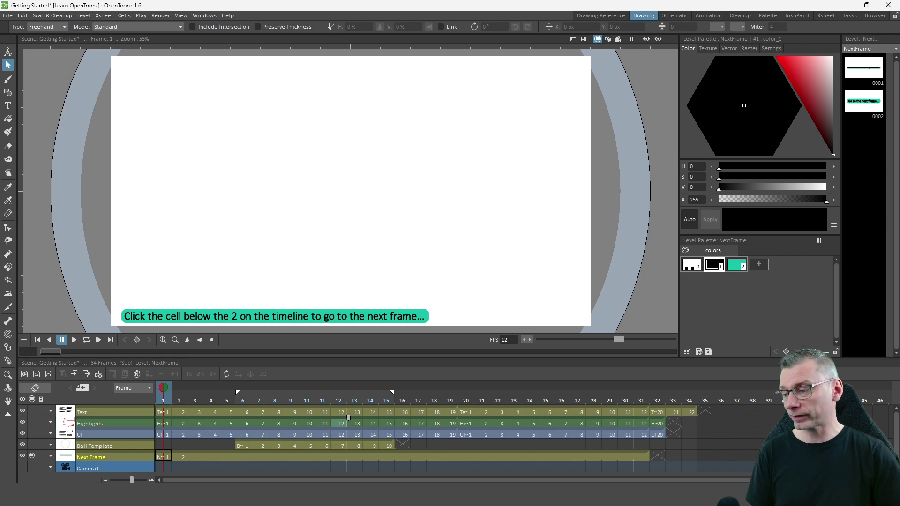
# Go to frame 2 of the Next Frame column, then advance through frame 12 to frame 24
pyautogui.click(181, 457)
pyautogui.moveTo(179, 400); pyautogui.dragTo(349, 402)
pyautogui.moveTo(510, 401); pyautogui.dragTo(533, 400)
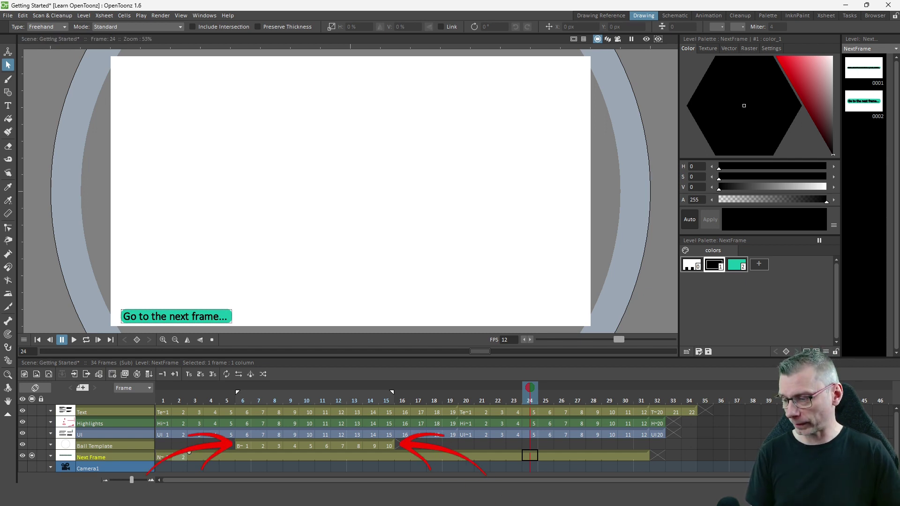
# Solo the Ball Template column in the viewer and jump to frame 6
pyautogui.click(31, 456)
pyautogui.click(31, 445)
pyautogui.click(239, 397)
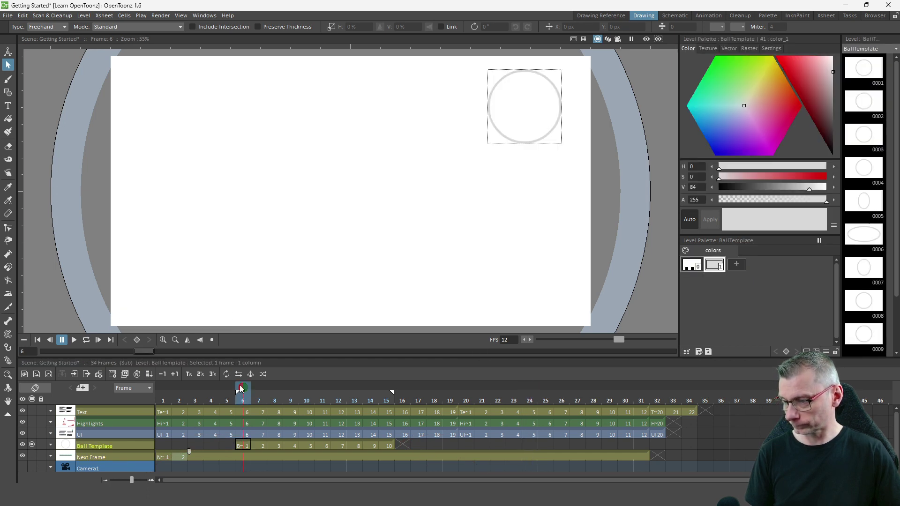
# Loop-play the ball bounce, stop back on frame 6, then make all instruction columns visible again
pyautogui.click(86, 340)
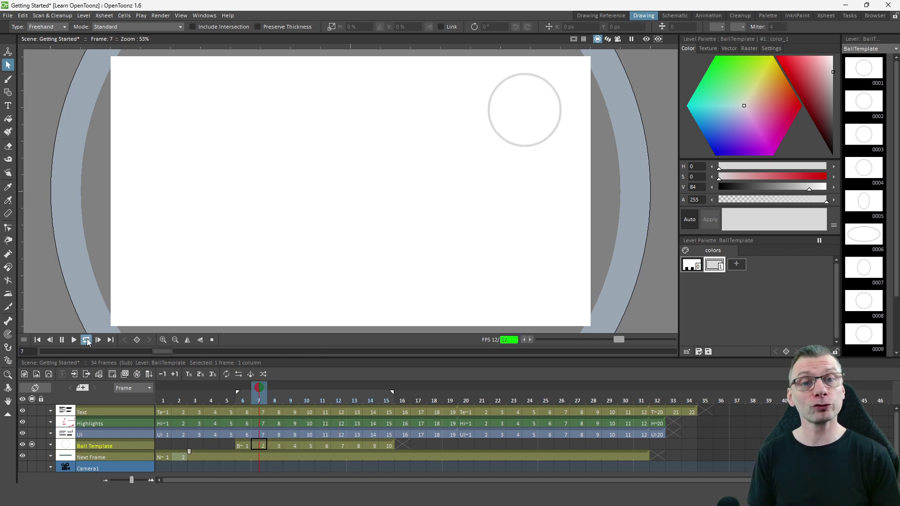
pyautogui.click(87, 340)
pyautogui.click(87, 341)
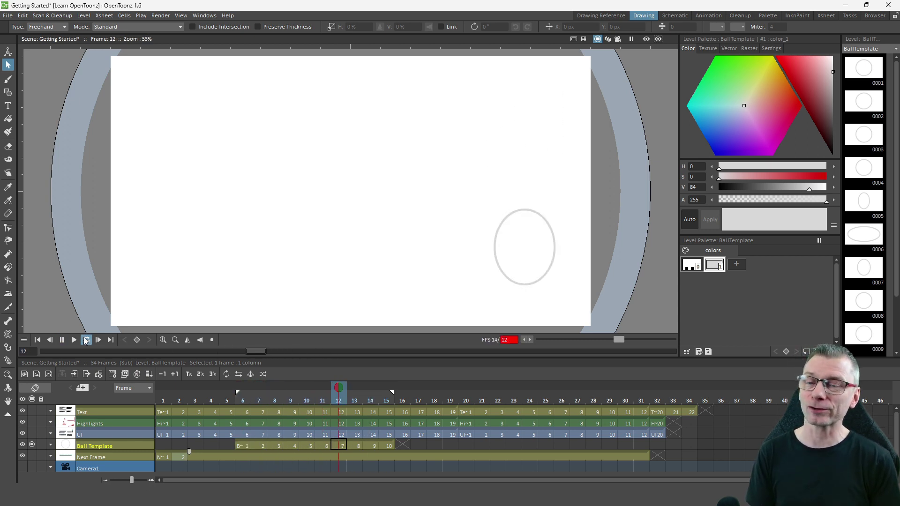
pyautogui.click(60, 341)
pyautogui.click(49, 340)
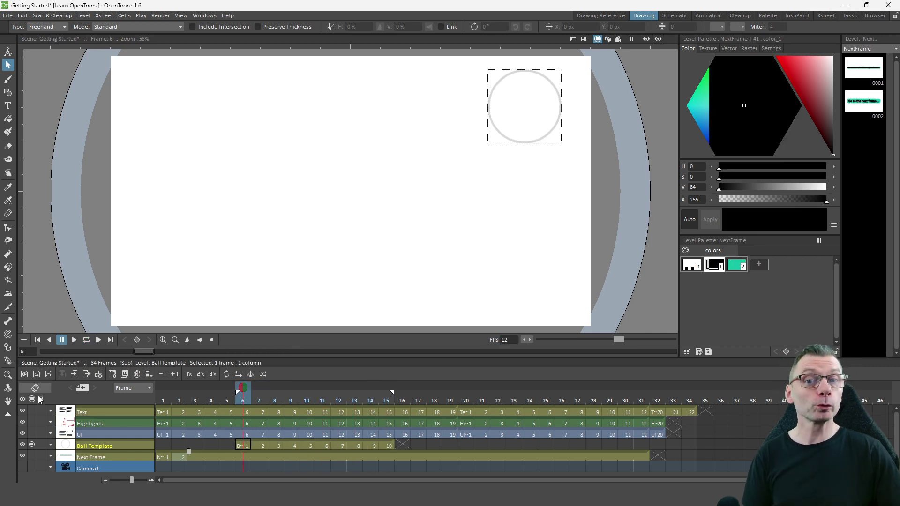
pyautogui.moveTo(33, 415); pyautogui.dragTo(32, 456)
pyautogui.click(160, 399)
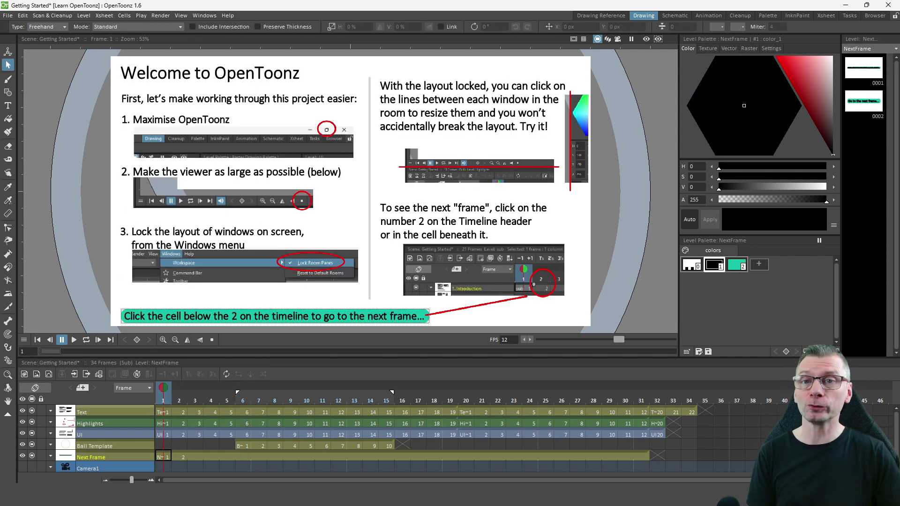